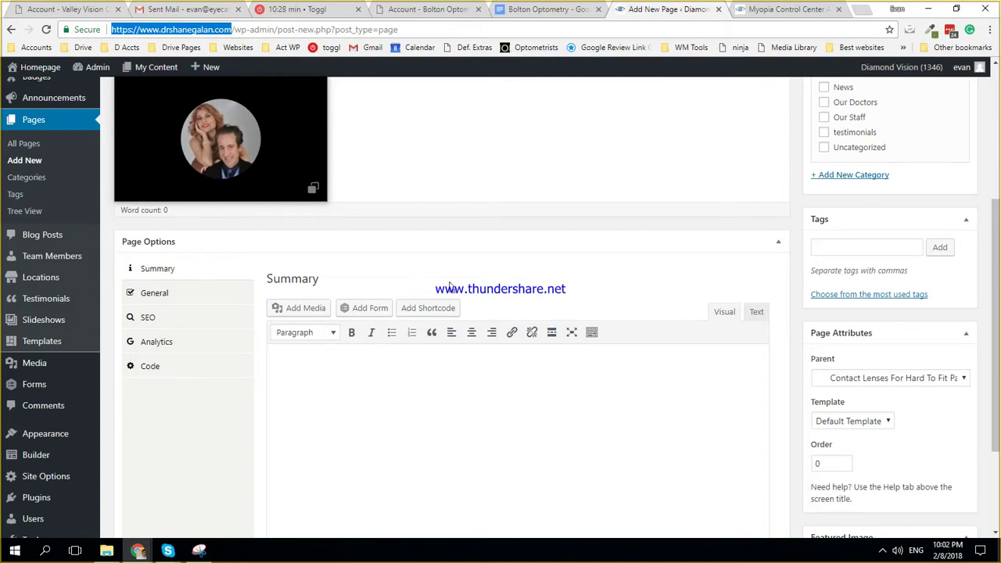
# Move the floating call window aside and start a new blank page from + New > Page.
pyautogui.scroll(5, 441, 250)
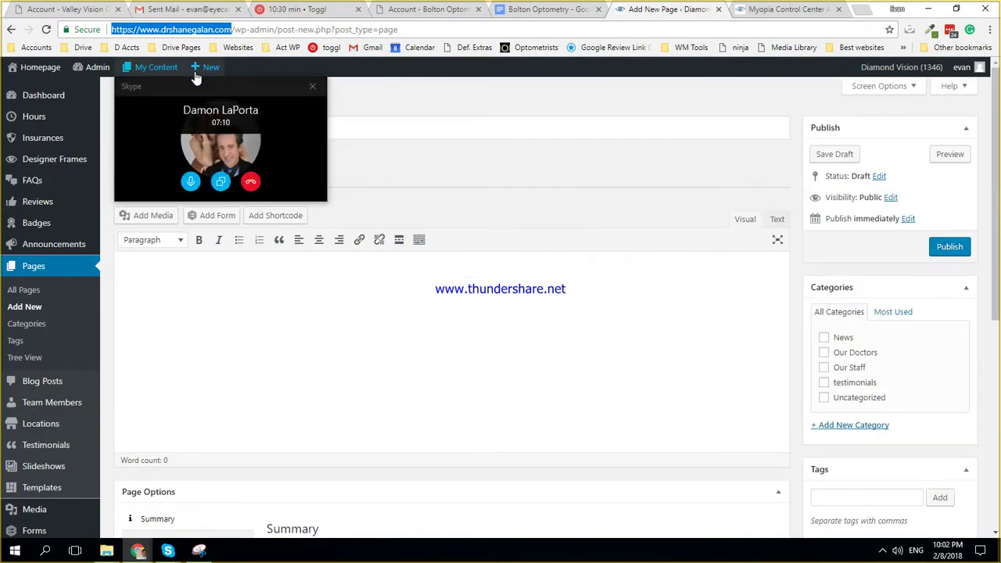
pyautogui.moveTo(200, 84); pyautogui.dragTo(395, 551)
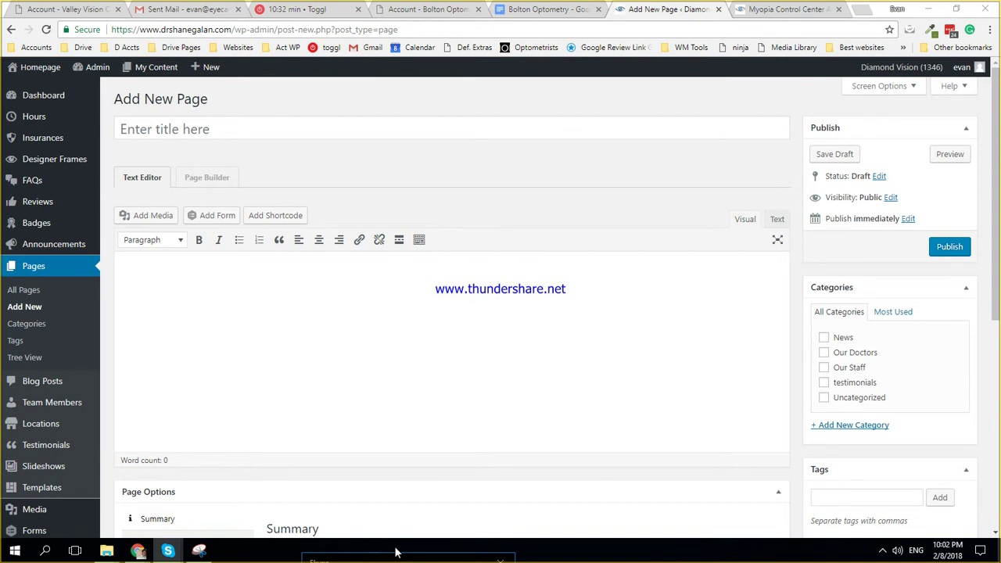
pyautogui.moveTo(205, 68)
pyautogui.click(196, 89)
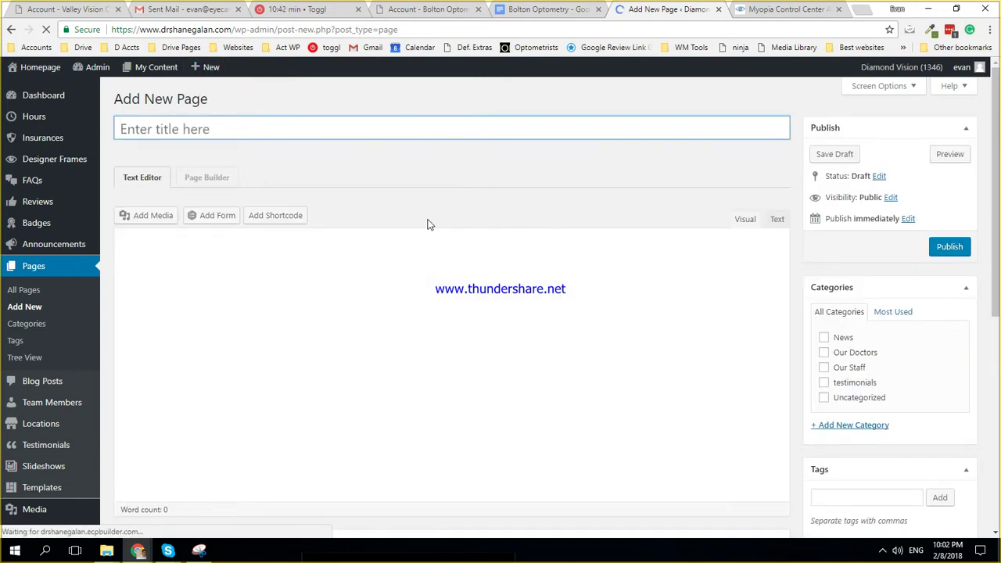
# Scroll down the blank page editor to the Page Options panel and Page Attributes box.
pyautogui.scroll(-3, 435, 235)
pyautogui.scroll(-2, 641, 272)
pyautogui.scroll(2, 849, 230)
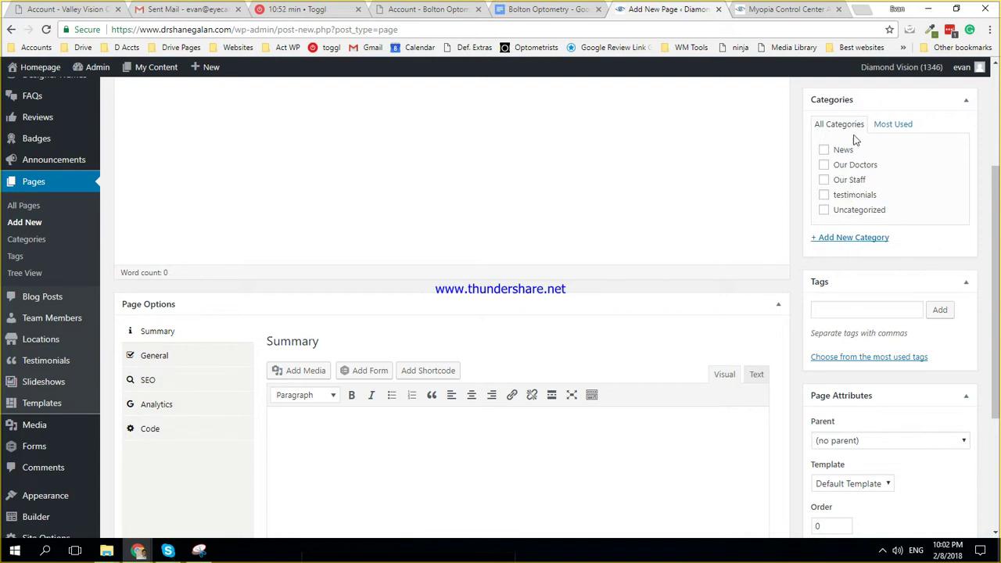
pyautogui.scroll(-1, 865, 264)
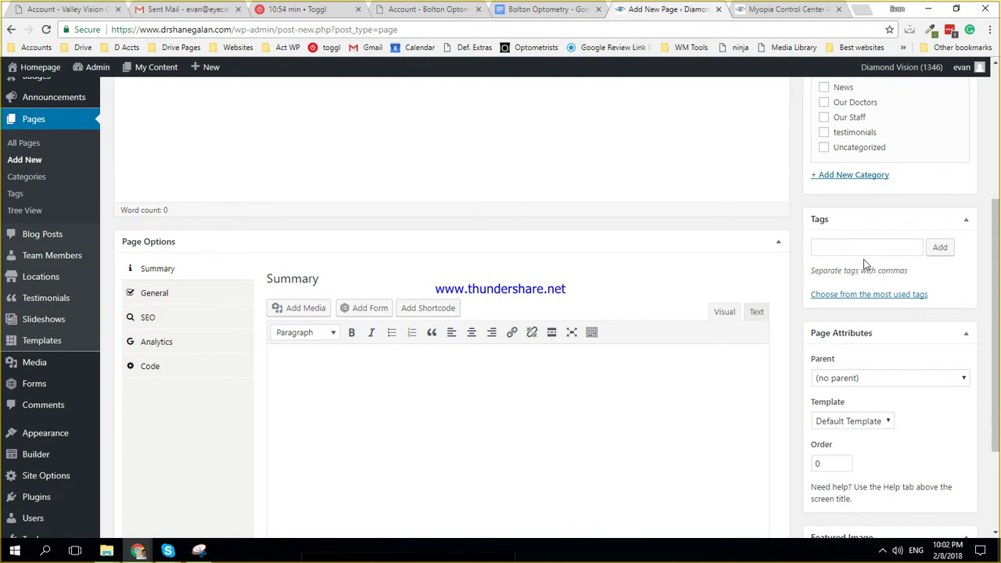
pyautogui.scroll(-1, 863, 259)
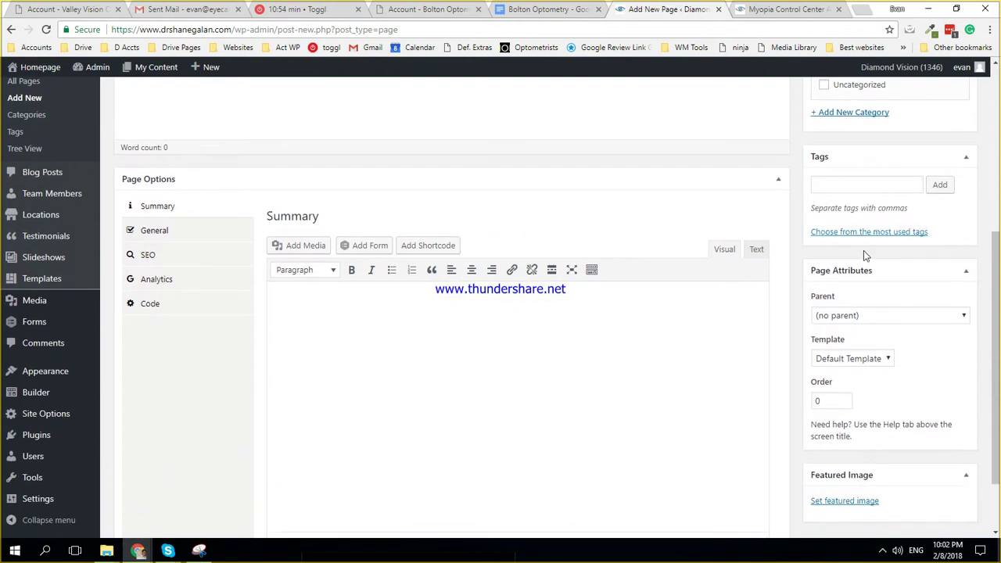
# Choose Contact Lenses For Hard To Fit Patients as Parent and select the Order value 0.
pyautogui.click(836, 320)
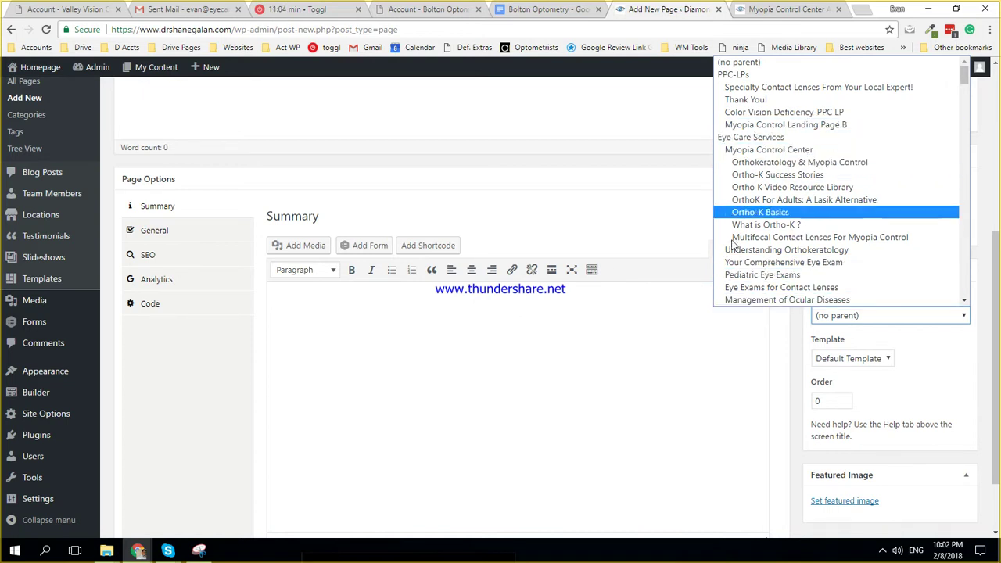
pyautogui.scroll(-3, 735, 234)
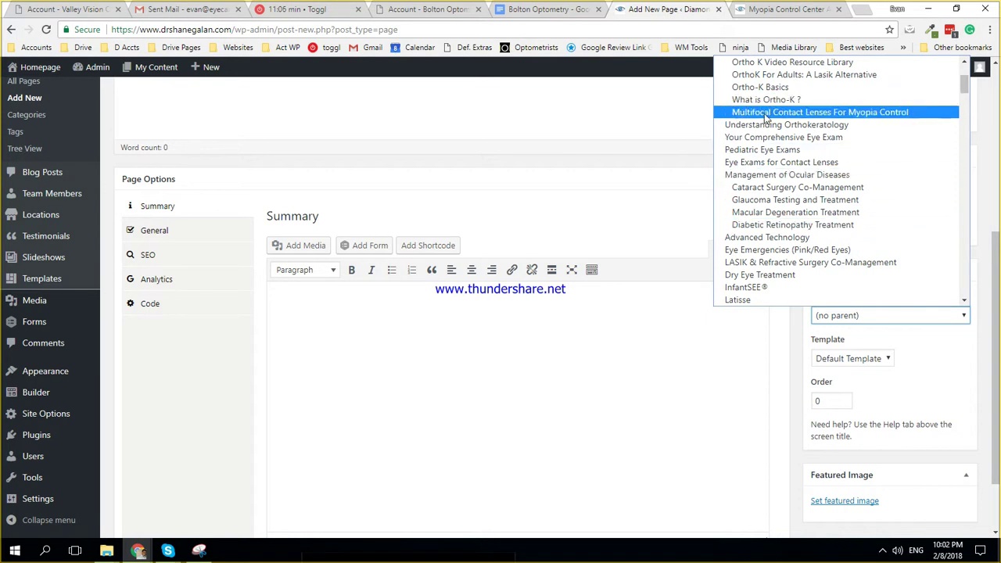
pyautogui.scroll(3, 751, 157)
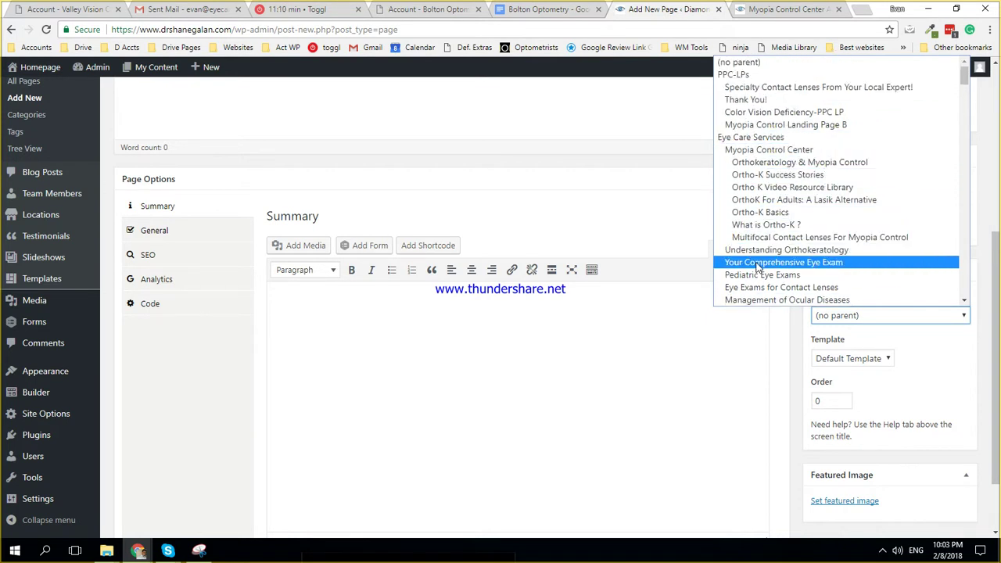
pyautogui.scroll(-5, 770, 262)
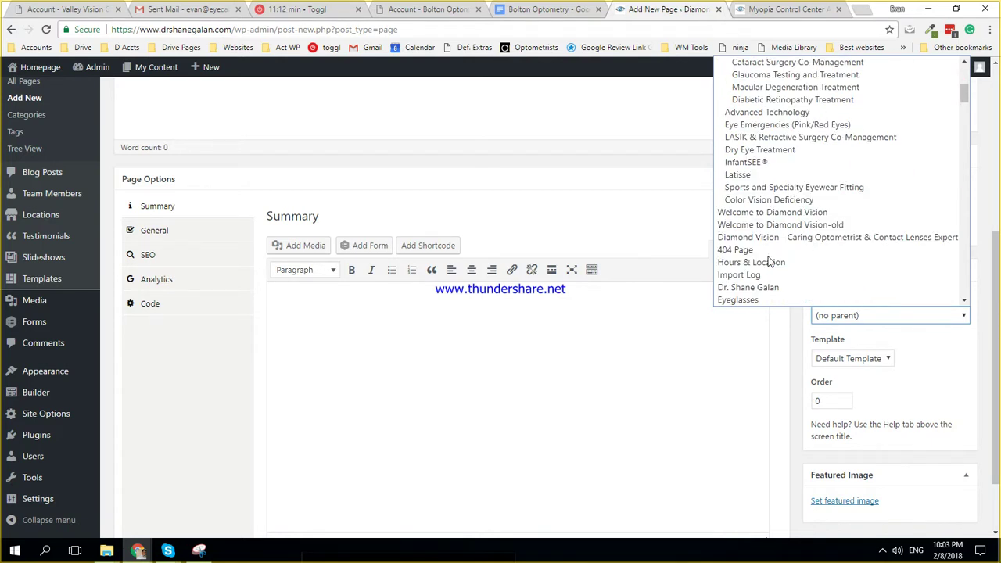
pyautogui.scroll(-10, 768, 207)
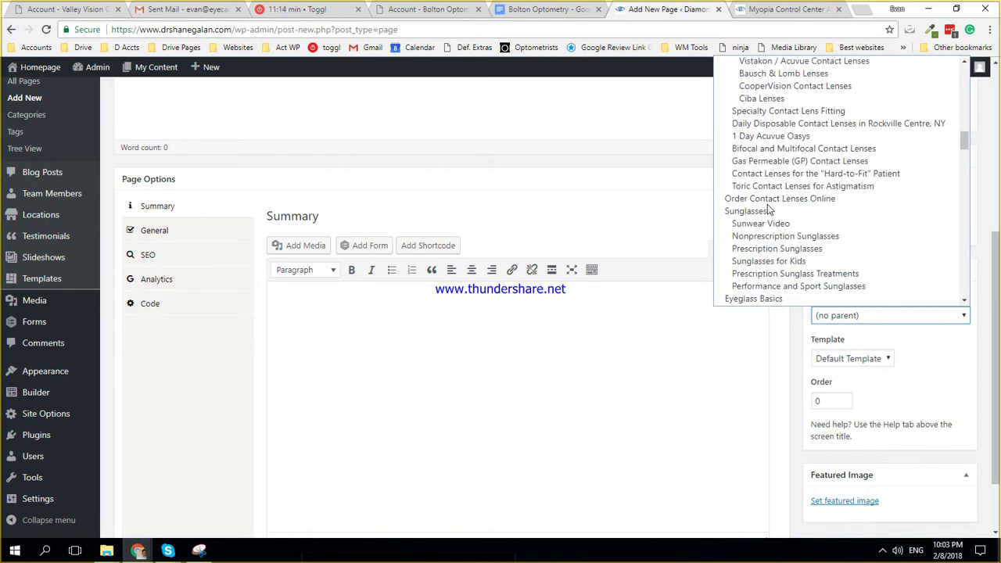
pyautogui.scroll(-6, 768, 209)
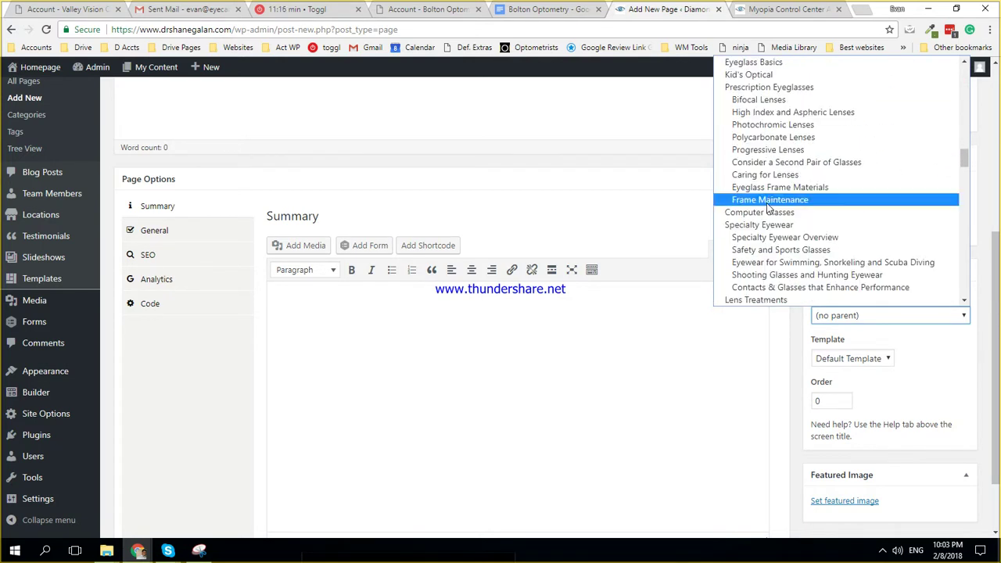
pyautogui.scroll(-5, 769, 208)
pyautogui.scroll(-5, 769, 208)
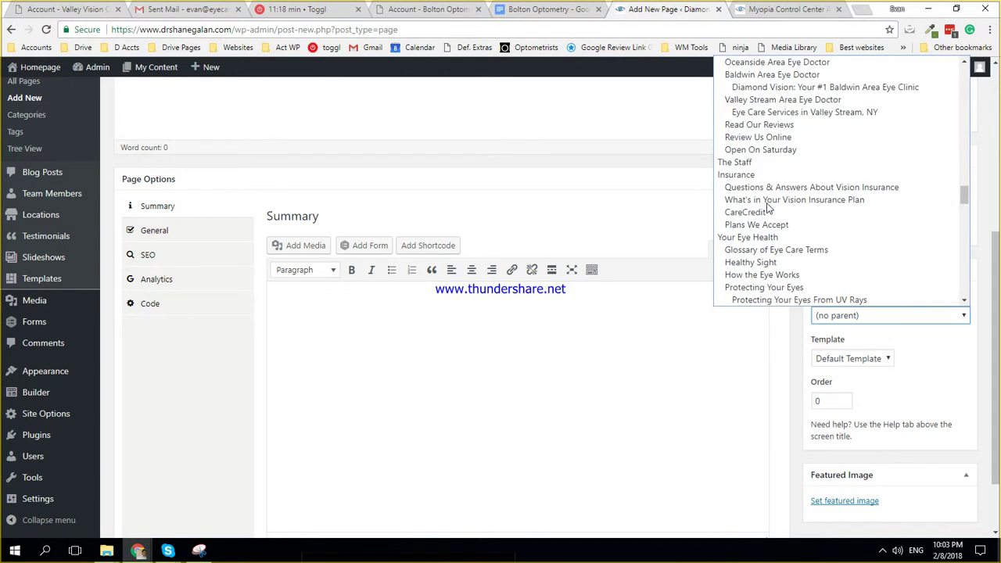
pyautogui.scroll(7, 768, 207)
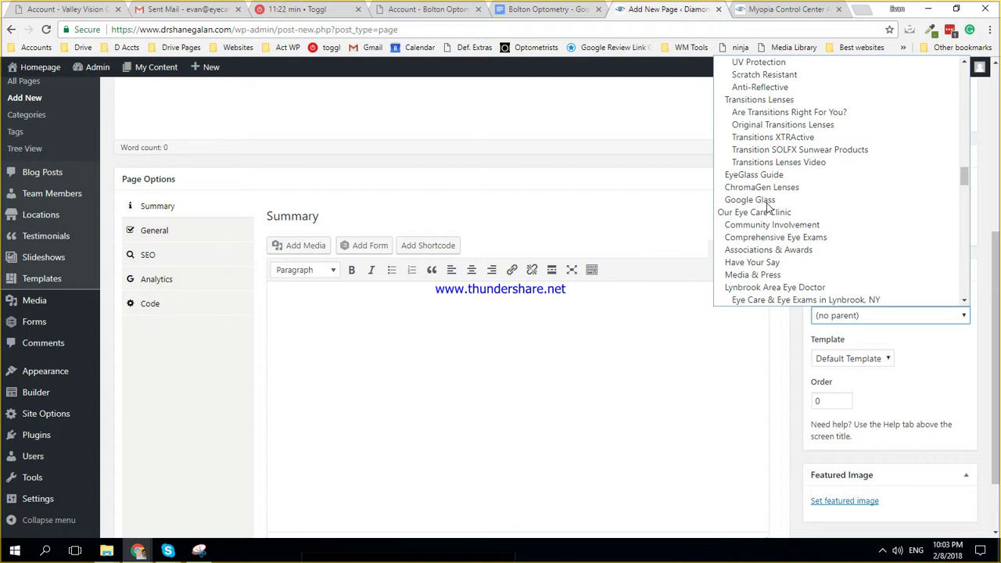
pyautogui.scroll(3, 768, 207)
pyautogui.scroll(5, 768, 207)
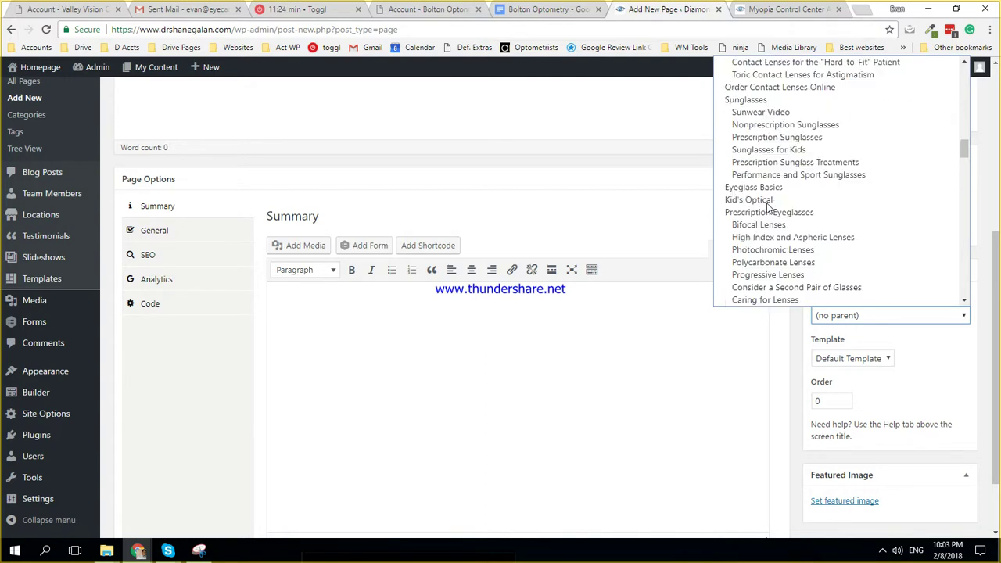
pyautogui.scroll(3, 790, 133)
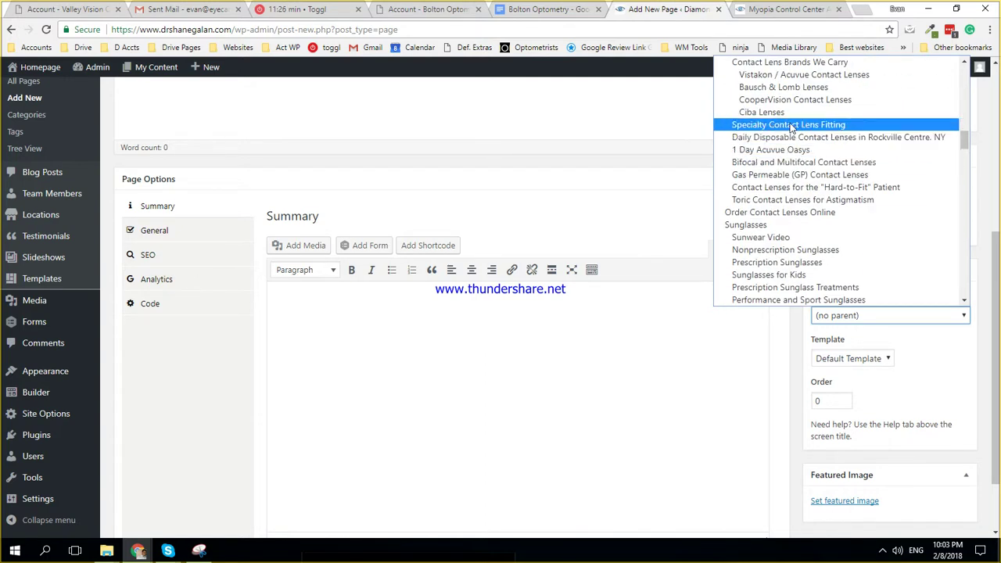
pyautogui.scroll(3, 791, 129)
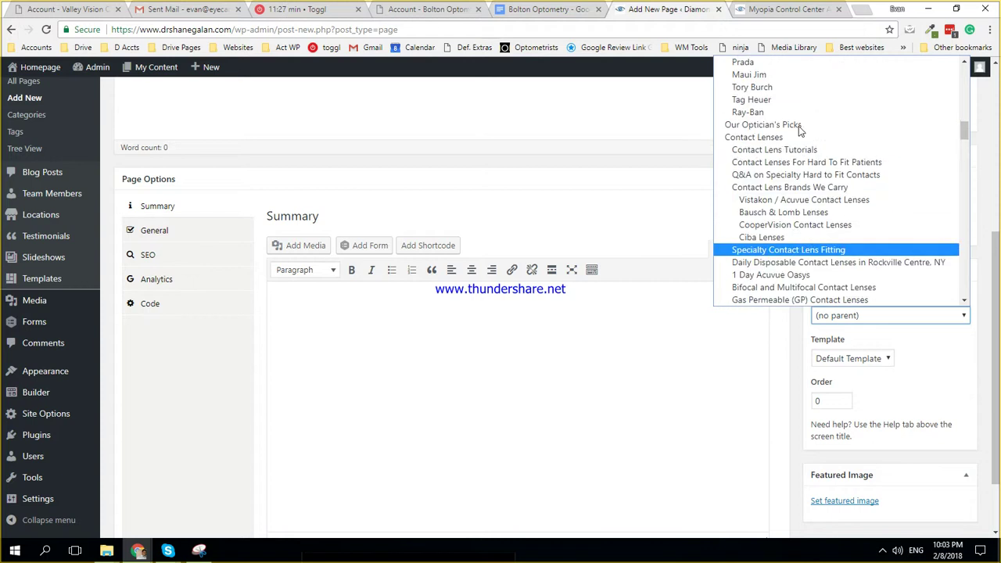
pyautogui.click(785, 164)
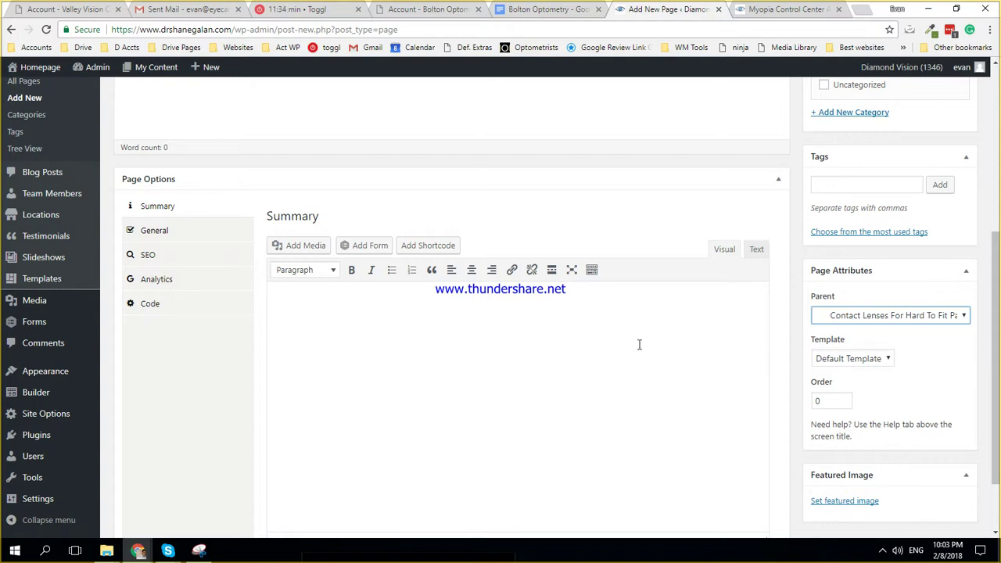
pyautogui.doubleClick(824, 401)
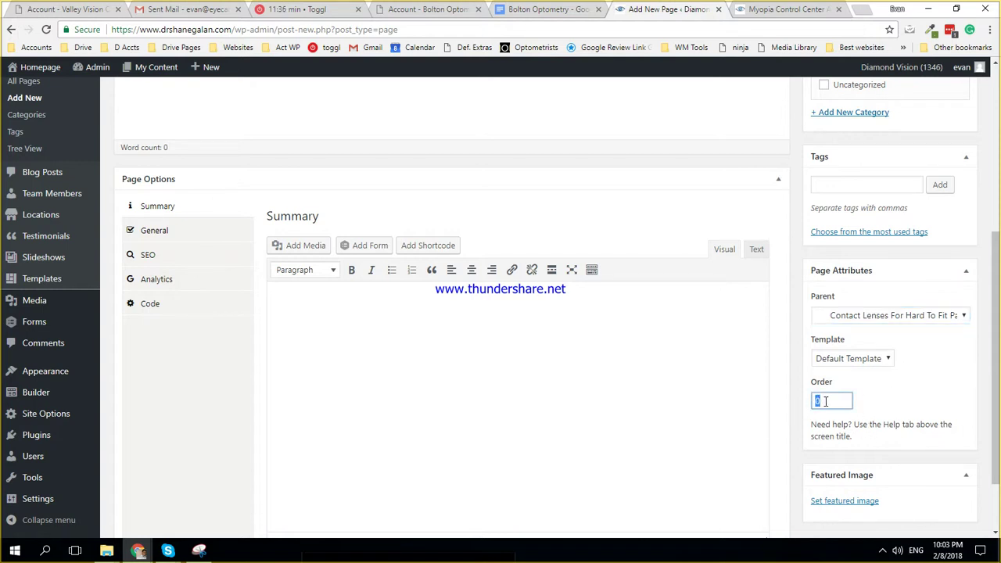
# Switch to the live Myopia Control Center page and scroll down to the Ortho-K links list.
pyautogui.click(796, 9)
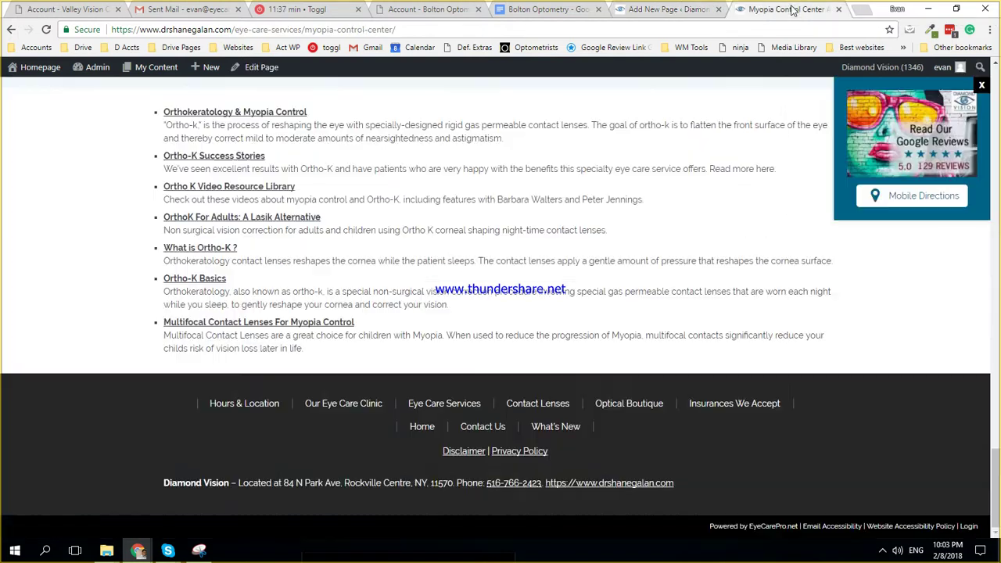
pyautogui.scroll(20, 531, 319)
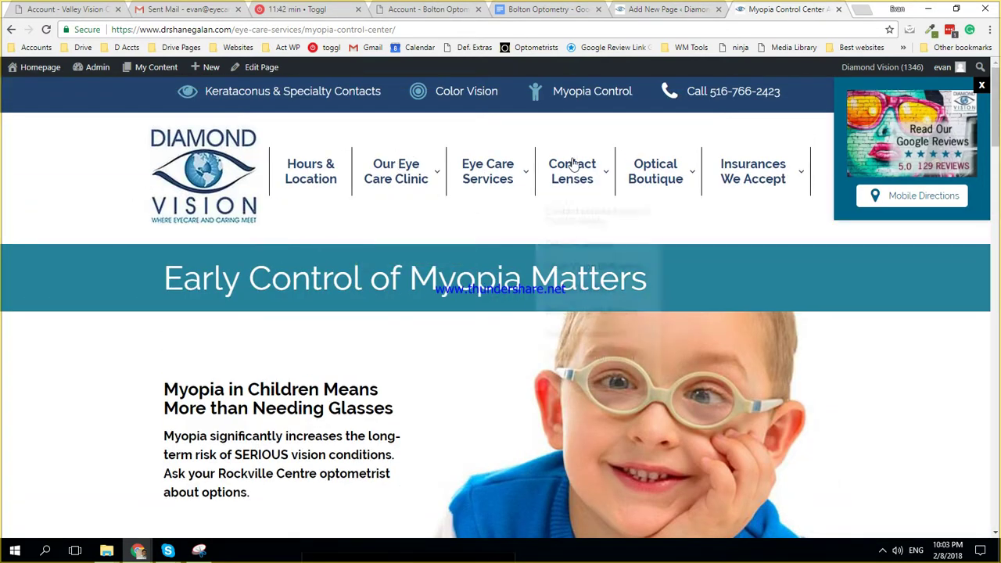
pyautogui.moveTo(486, 158)
pyautogui.moveTo(512, 206)
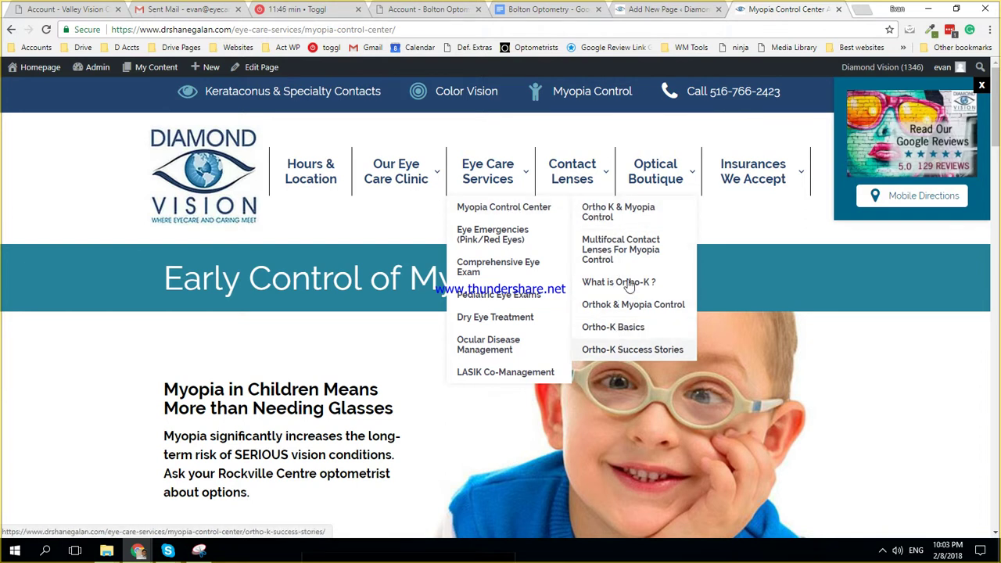
pyautogui.scroll(-3, 345, 215)
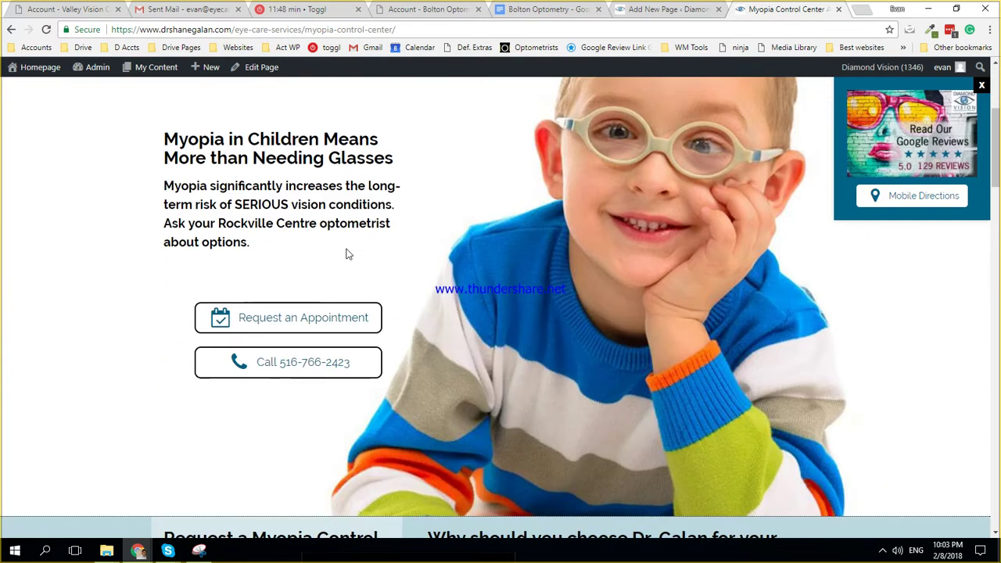
pyautogui.scroll(3, 395, 226)
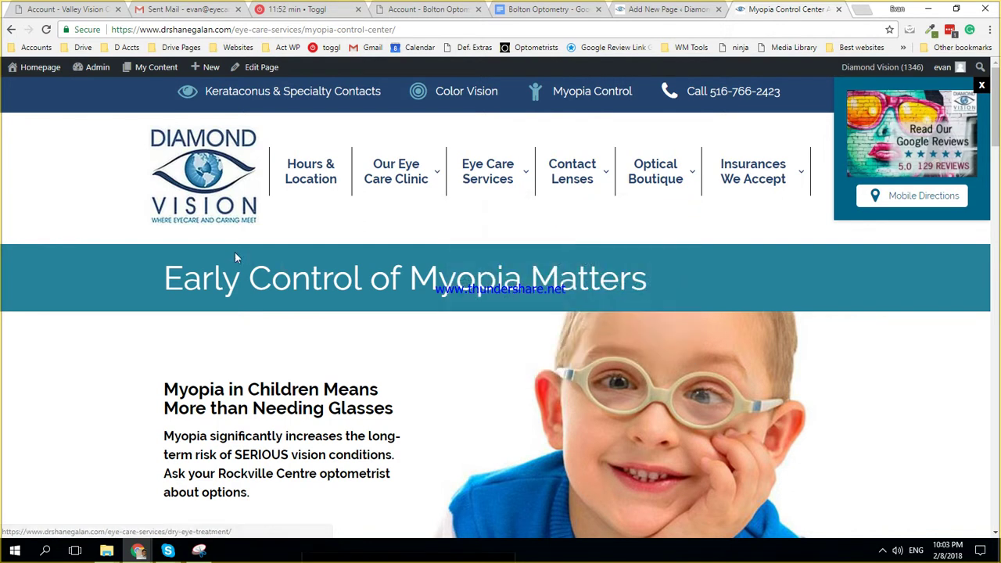
pyautogui.scroll(-9, 149, 224)
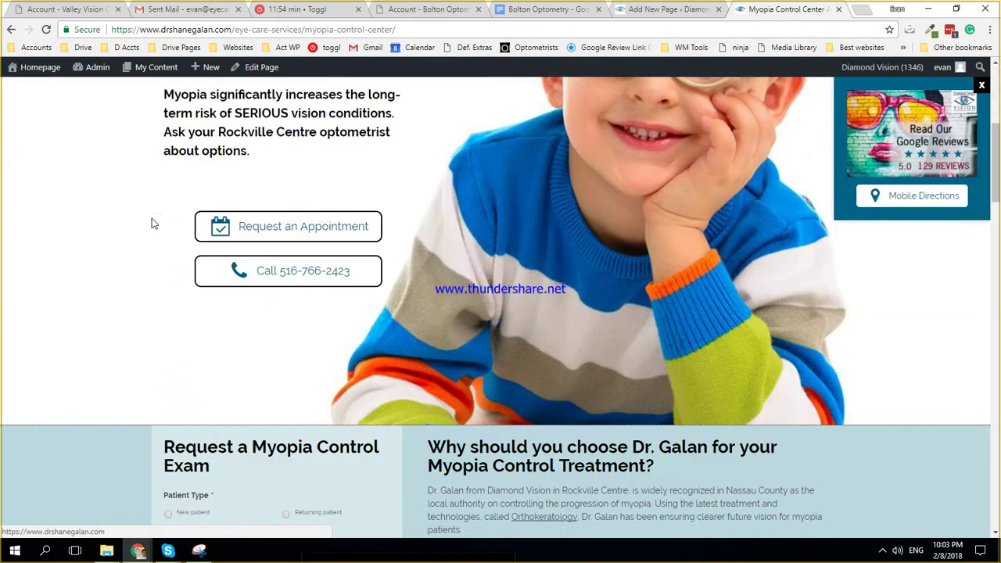
pyautogui.scroll(-15, 162, 222)
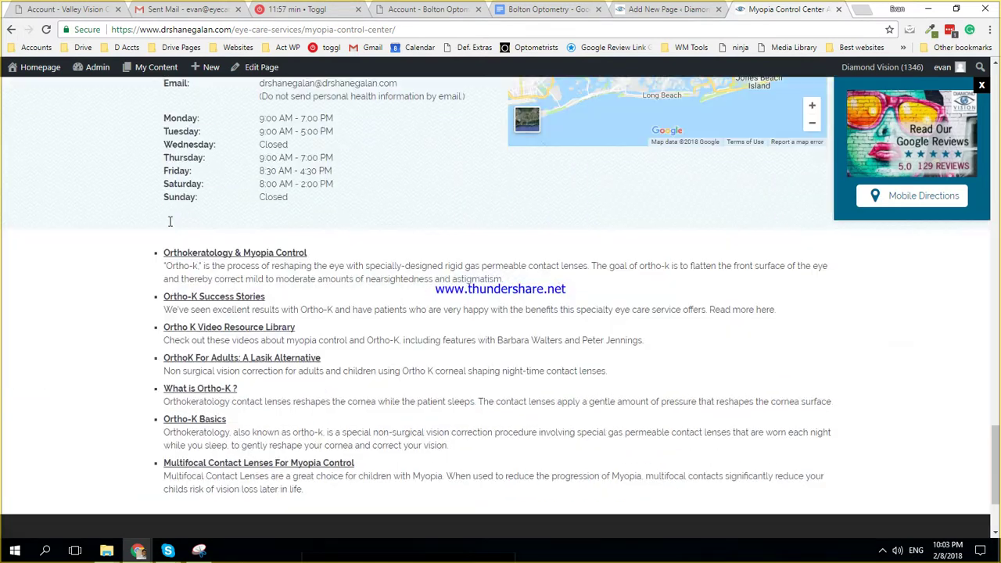
pyautogui.scroll(-2, 170, 222)
# Select the Ortho-k description paragraph under Orthokeratology & Myopia Control.
pyautogui.moveTo(132, 179); pyautogui.dragTo(313, 426)
pyautogui.click(262, 195)
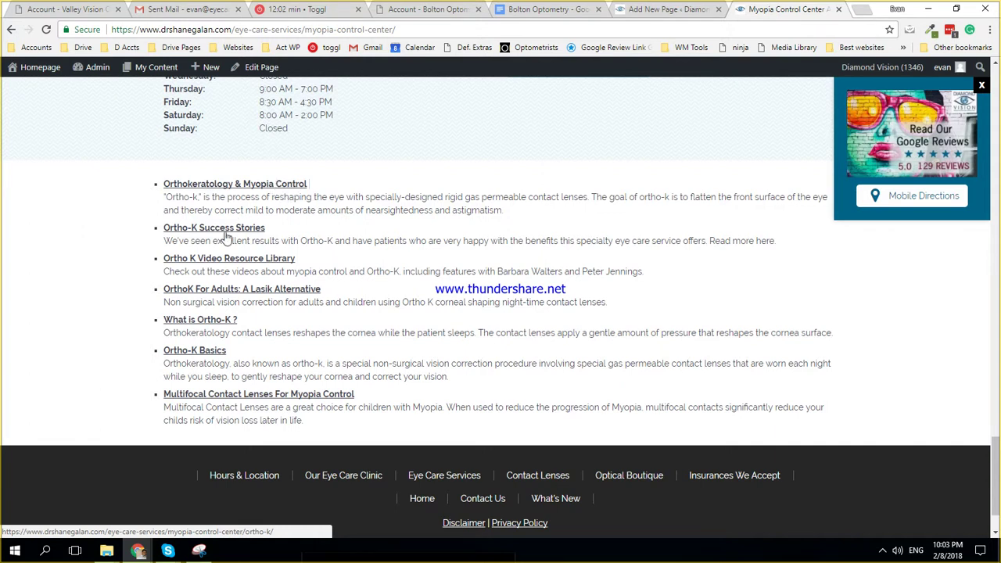
pyautogui.moveTo(517, 216); pyautogui.dragTo(159, 197)
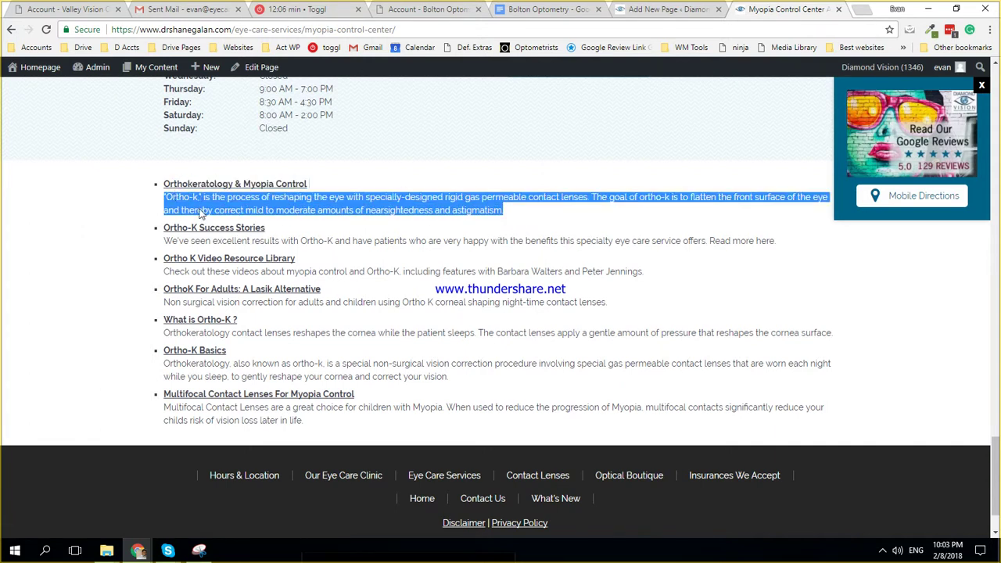
# Place the cursor in the new draft page's Summary editor.
pyautogui.click(660, 8)
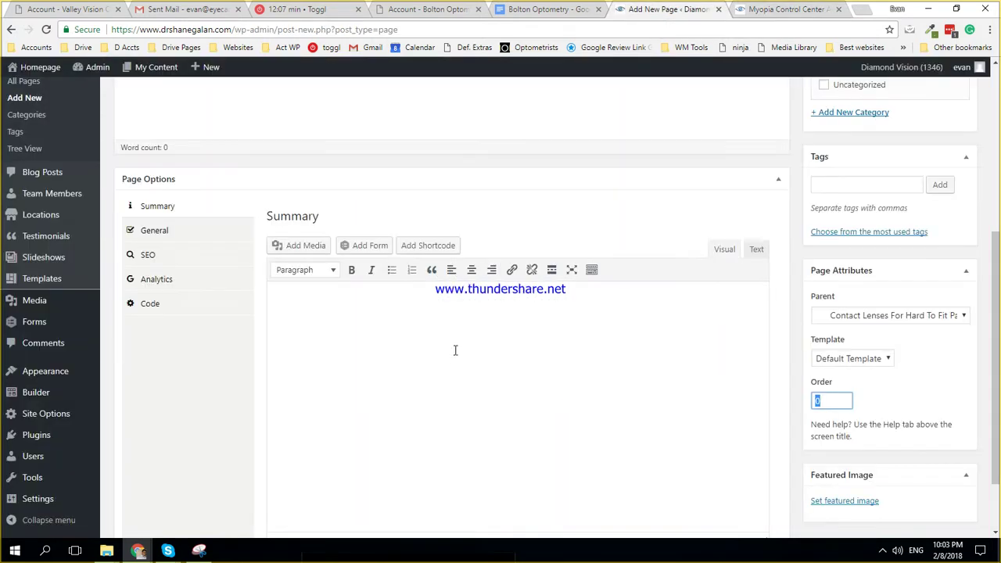
pyautogui.scroll(-1, 418, 313)
pyautogui.click(405, 237)
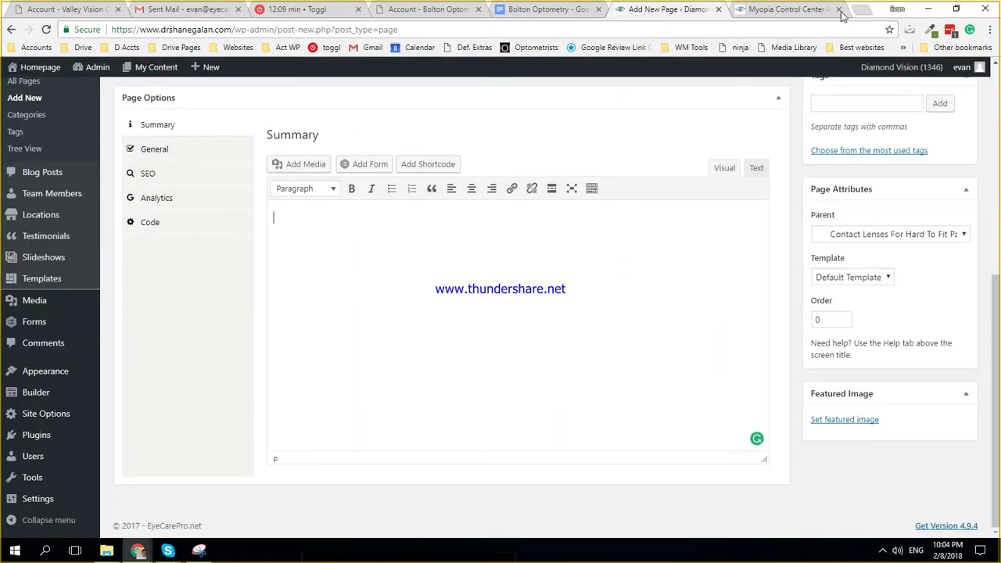
# On Myopia Control Center, select the Ortho-K list from Success Stories through multifocal contacts.
pyautogui.click(797, 9)
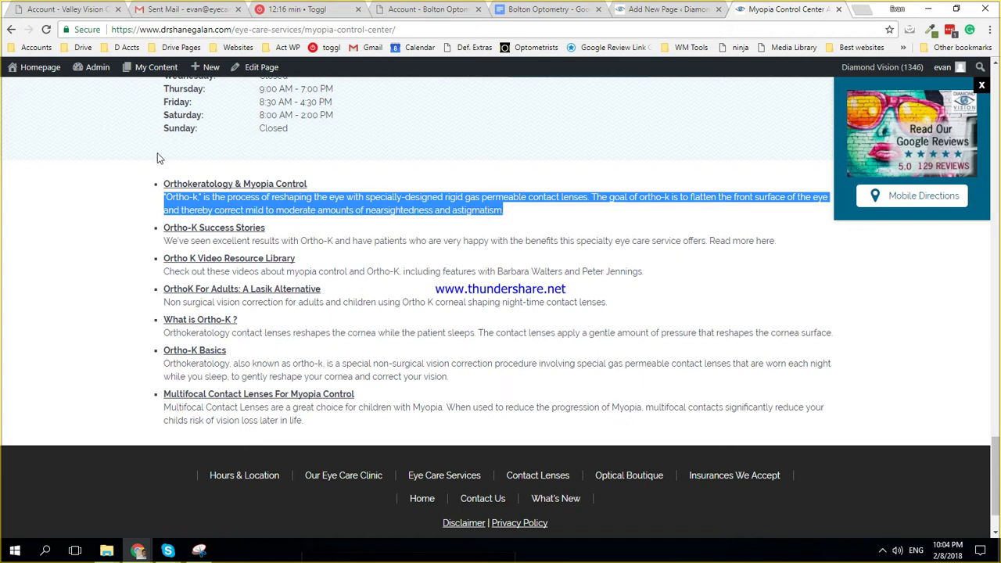
pyautogui.click(277, 200)
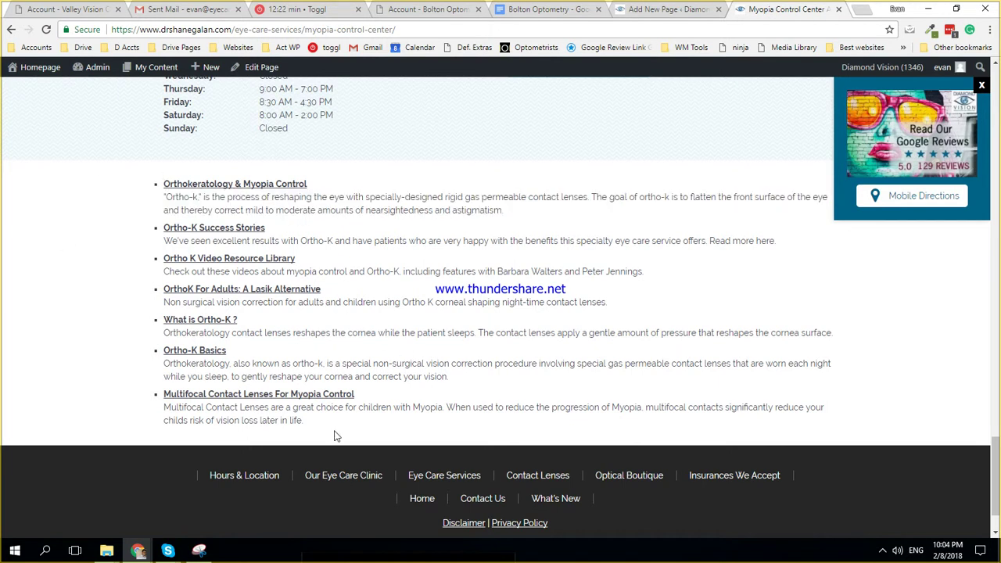
pyautogui.moveTo(303, 420); pyautogui.dragTo(143, 201)
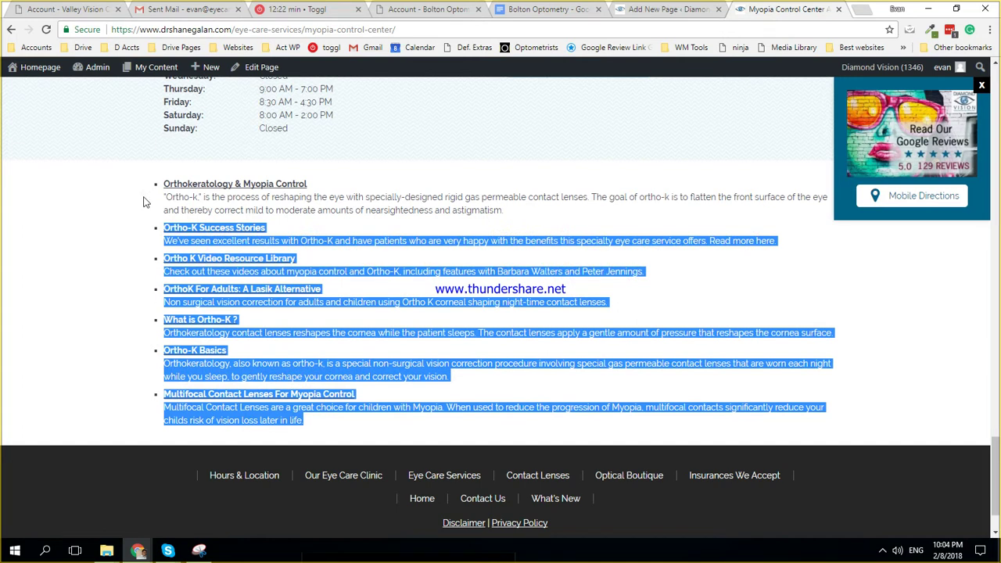
# Open Myopia Control Center in the editor and scroll to its Ortho K Summary text.
pyautogui.click(247, 69)
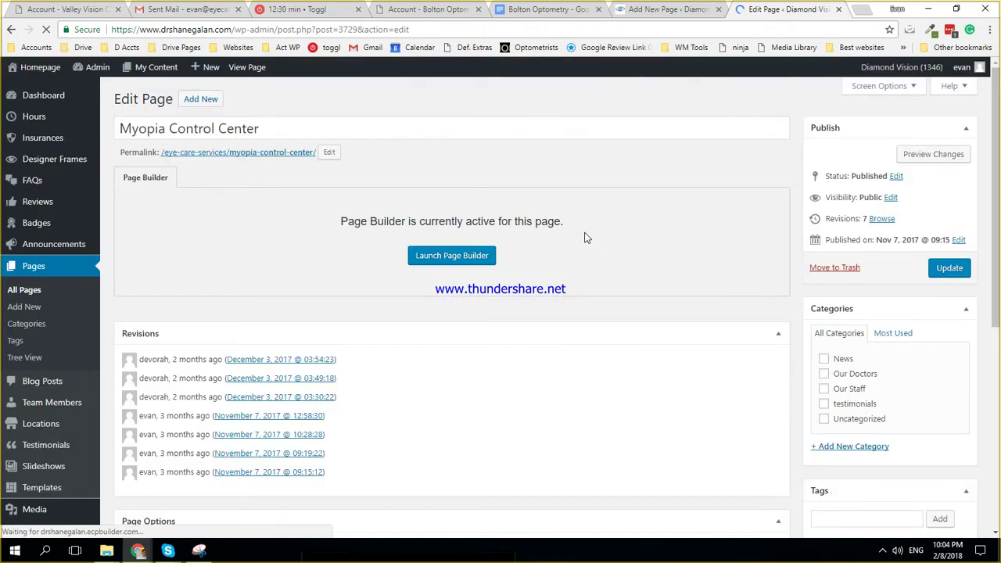
pyautogui.scroll(-2, 297, 274)
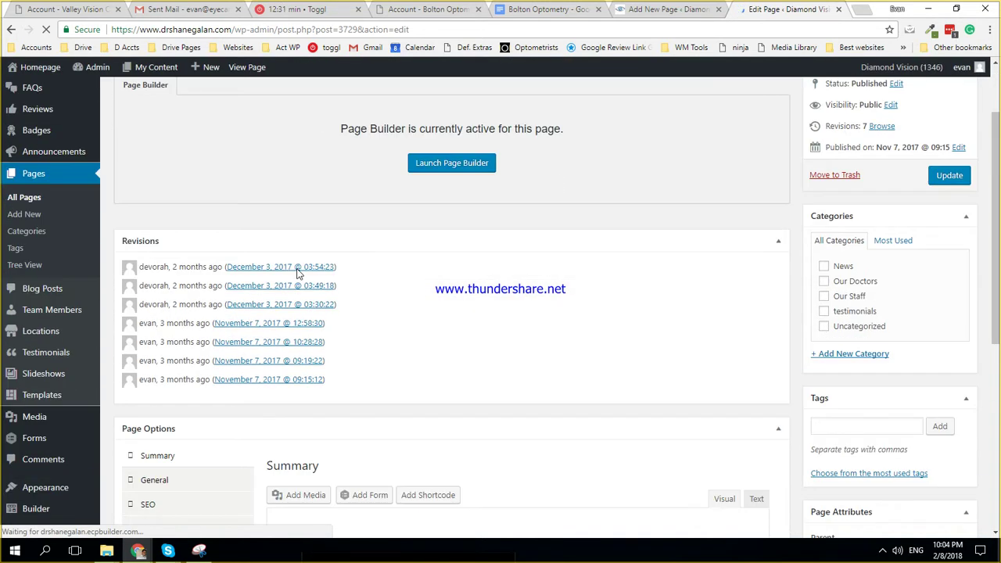
pyautogui.scroll(-3, 297, 273)
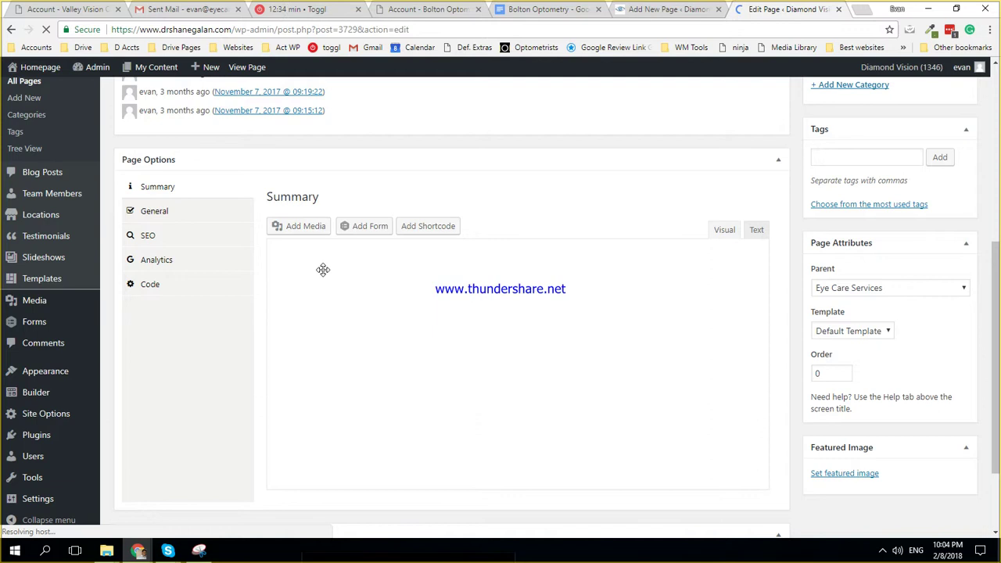
pyautogui.scroll(3, 319, 163)
pyautogui.scroll(1, 258, 289)
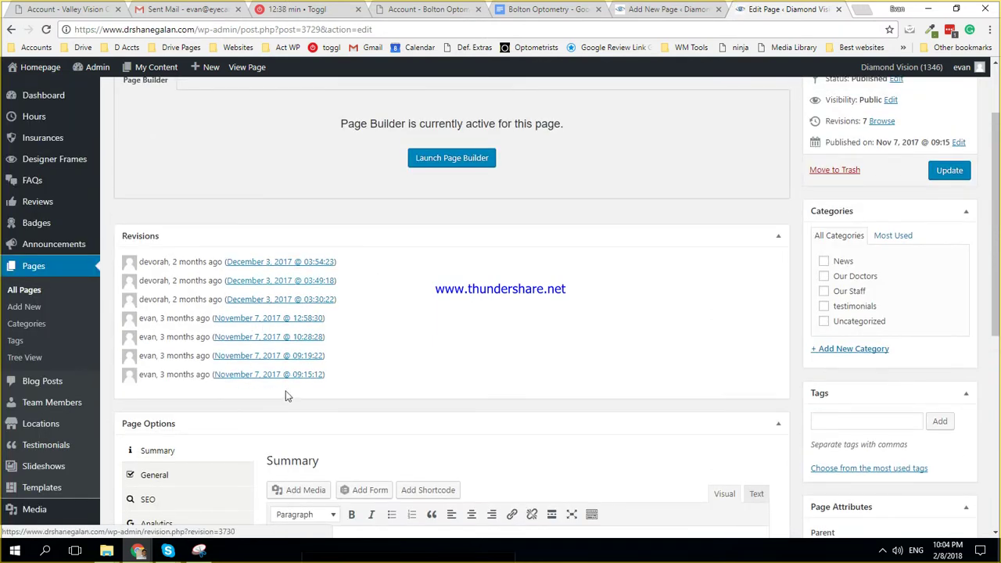
pyautogui.scroll(-2, 337, 348)
pyautogui.scroll(-1, 338, 349)
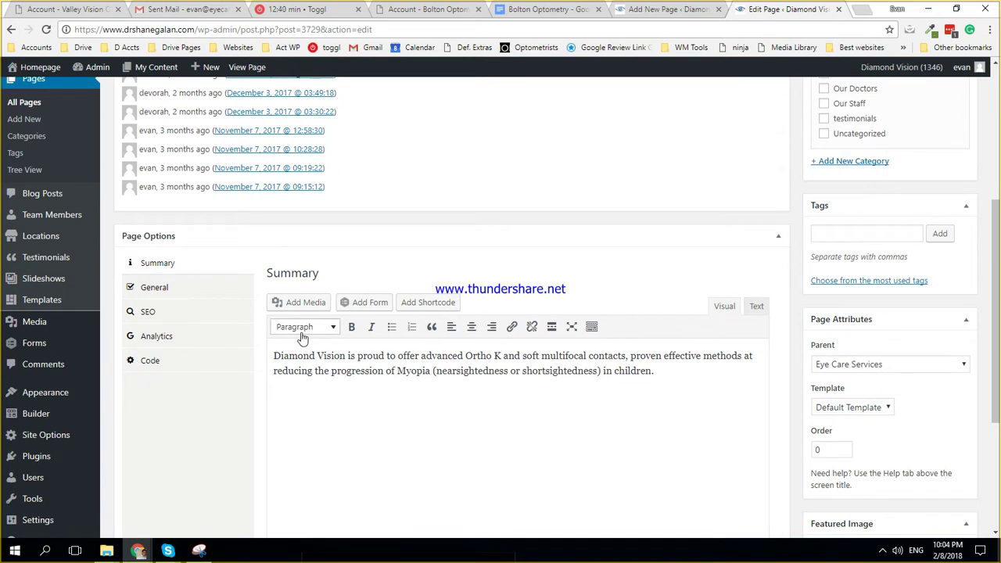
# In the General options, check the Layout choices and keep it at Full Screen.
pyautogui.click(191, 289)
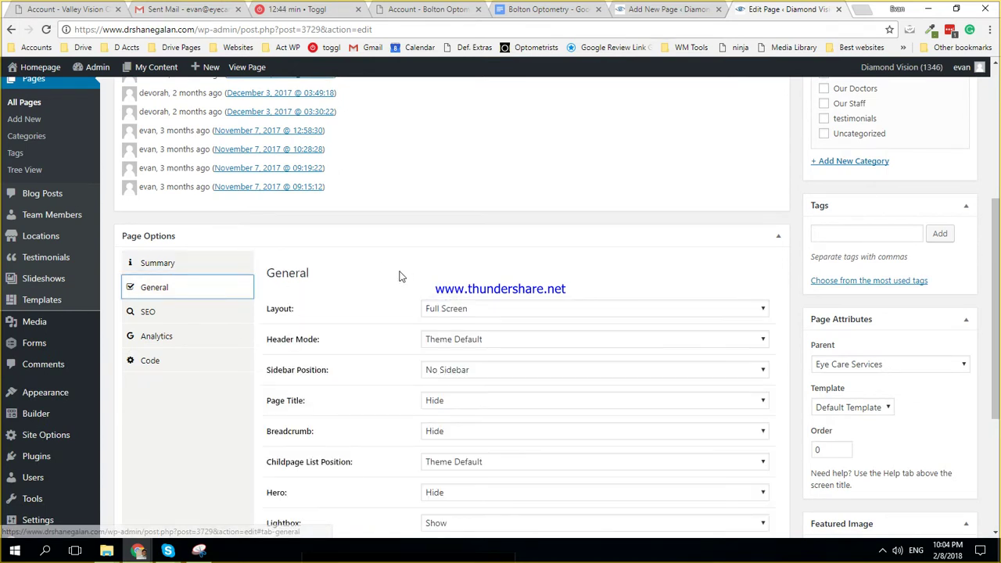
pyautogui.scroll(-2, 383, 269)
pyautogui.scroll(-1, 376, 268)
pyautogui.click(477, 122)
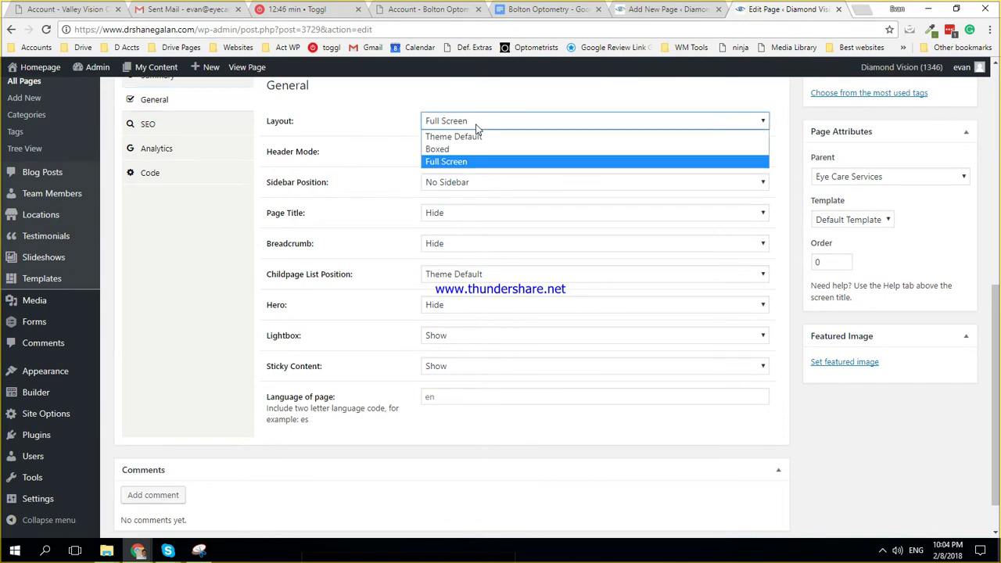
pyautogui.click(457, 121)
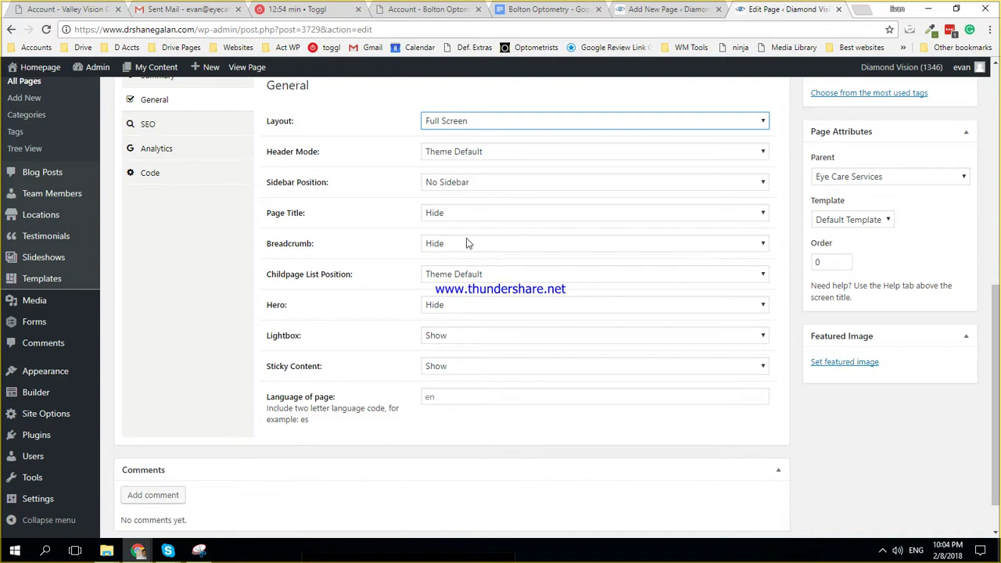
pyautogui.click(690, 9)
pyautogui.click(784, 9)
# Review the Childpage List Position options and leave it at Theme Default.
pyautogui.click(469, 280)
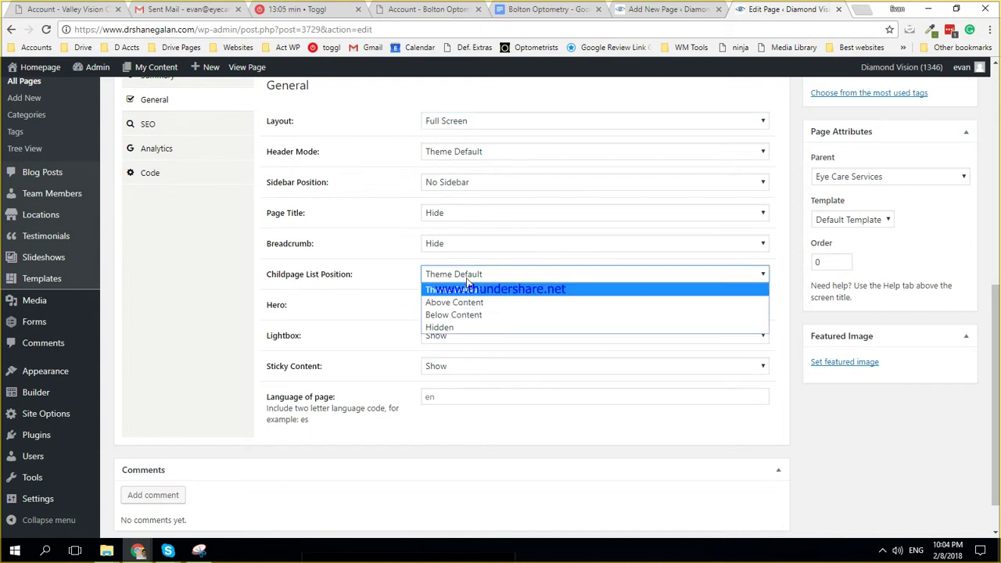
pyautogui.click(469, 281)
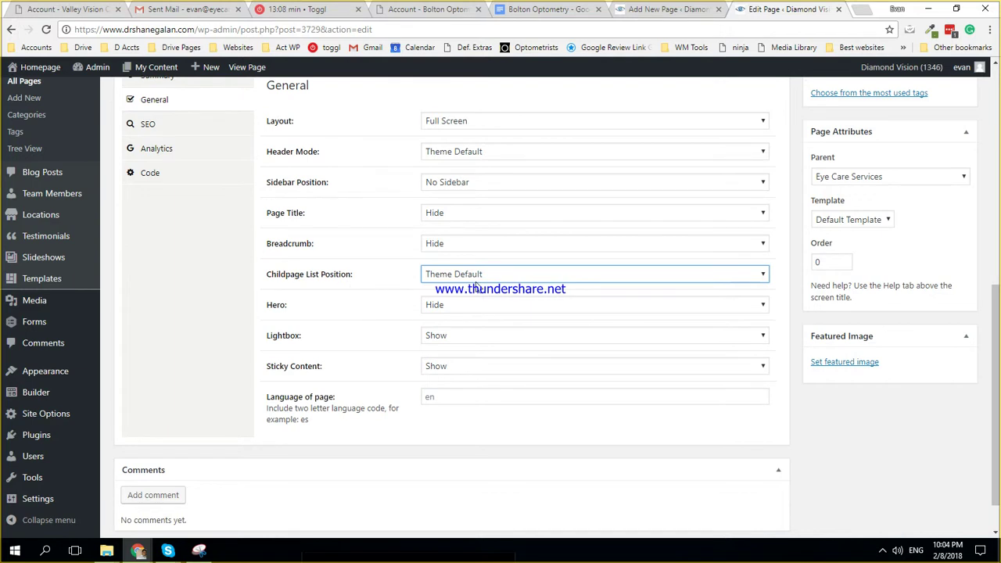
pyautogui.click(475, 282)
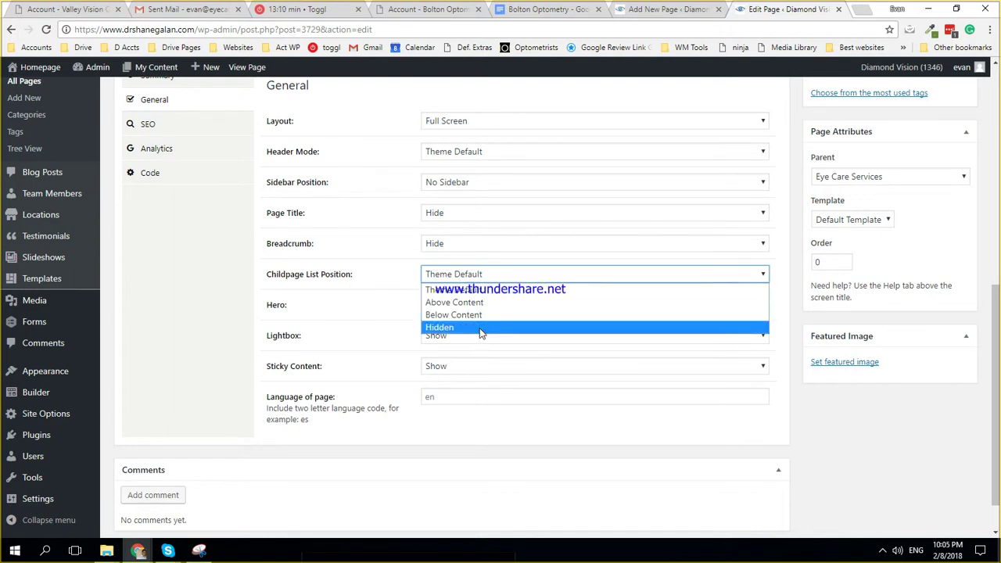
pyautogui.click(308, 297)
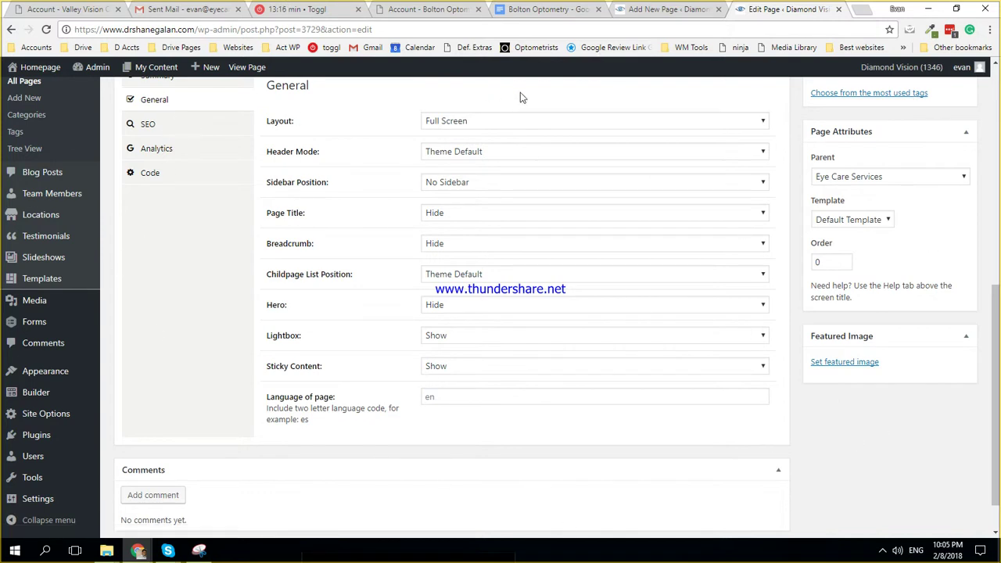
pyautogui.click(680, 11)
pyautogui.click(738, 11)
# Close the Myopia Control Center editor and the new draft page tabs.
pyautogui.scroll(-1, 221, 233)
pyautogui.scroll(6, 226, 243)
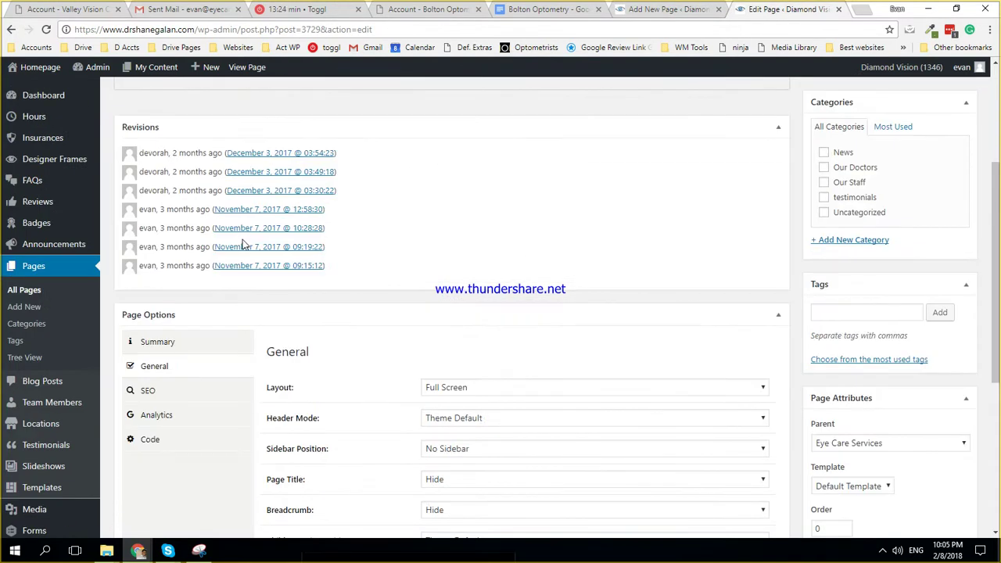
pyautogui.scroll(1, 226, 246)
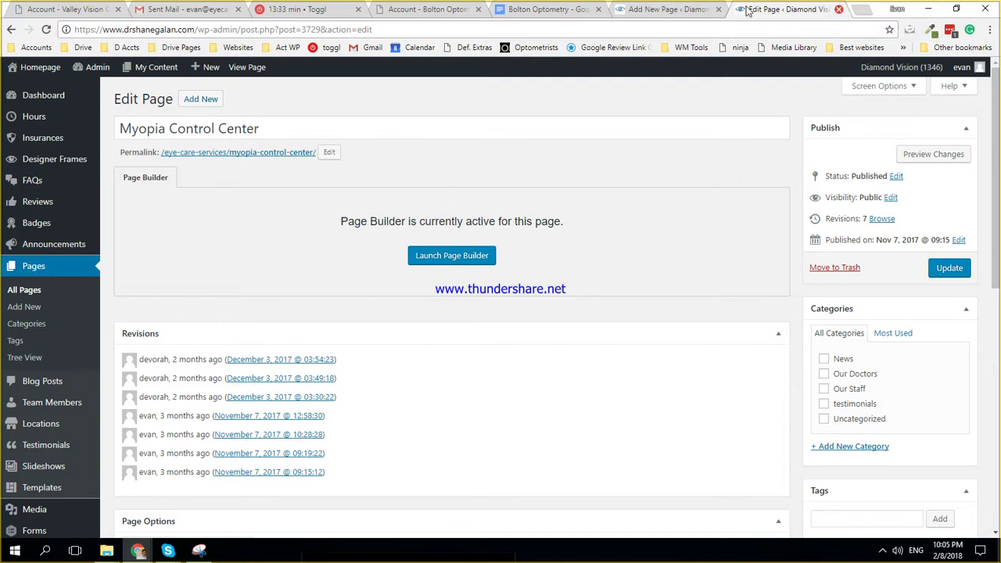
pyautogui.click(838, 8)
pyautogui.click(720, 9)
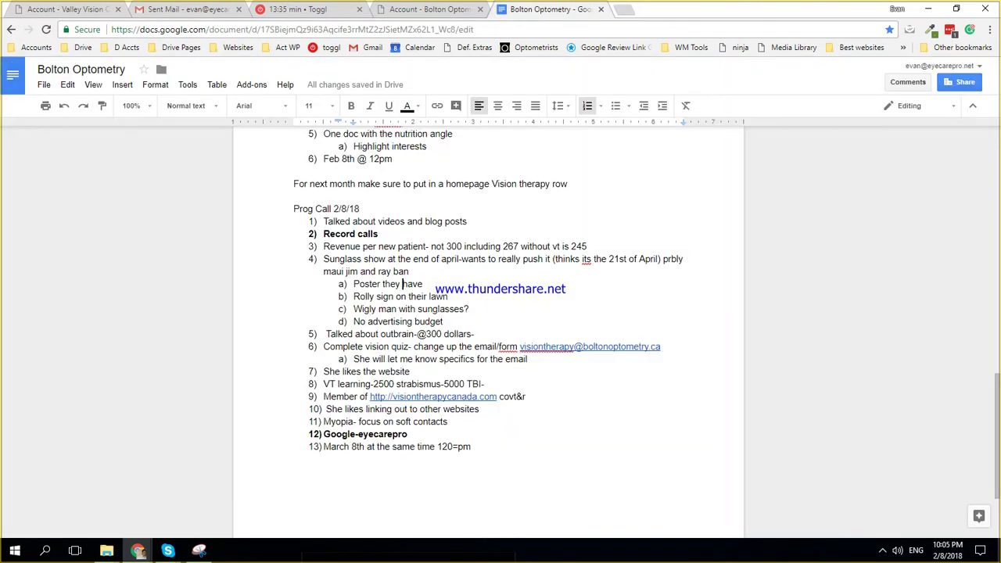
pyautogui.click(882, 551)
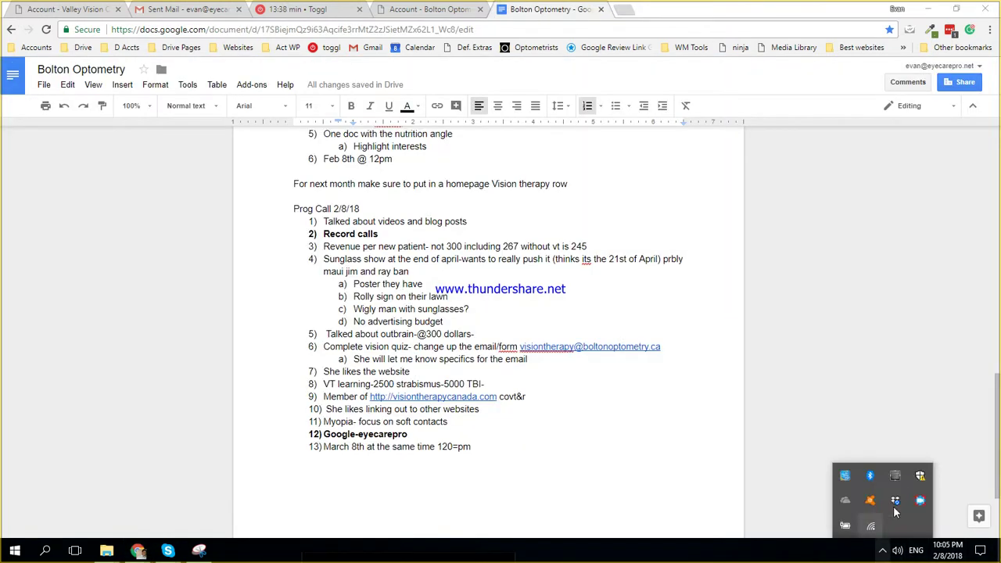